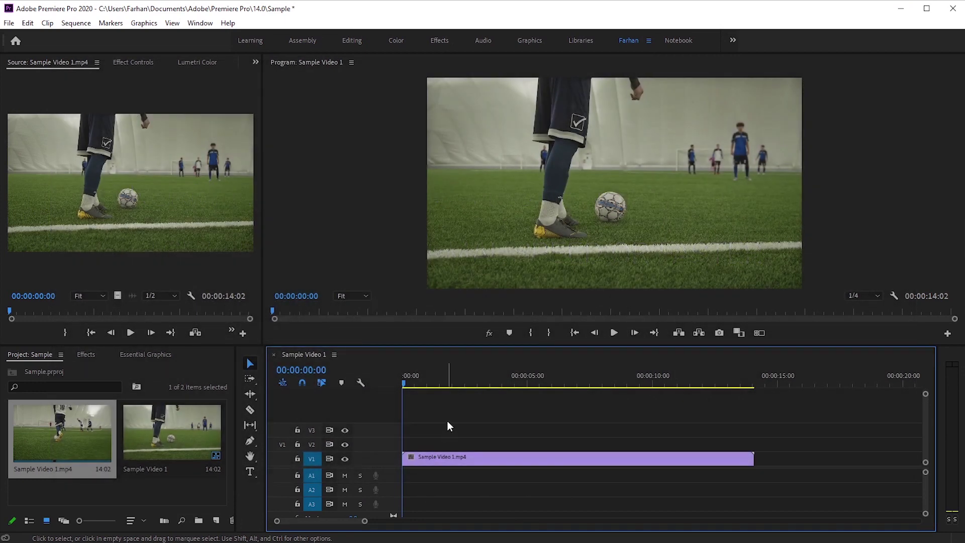
{"action": "left_click_drag", "start_coordinate": [404, 382], "coordinate": [453, 391]}
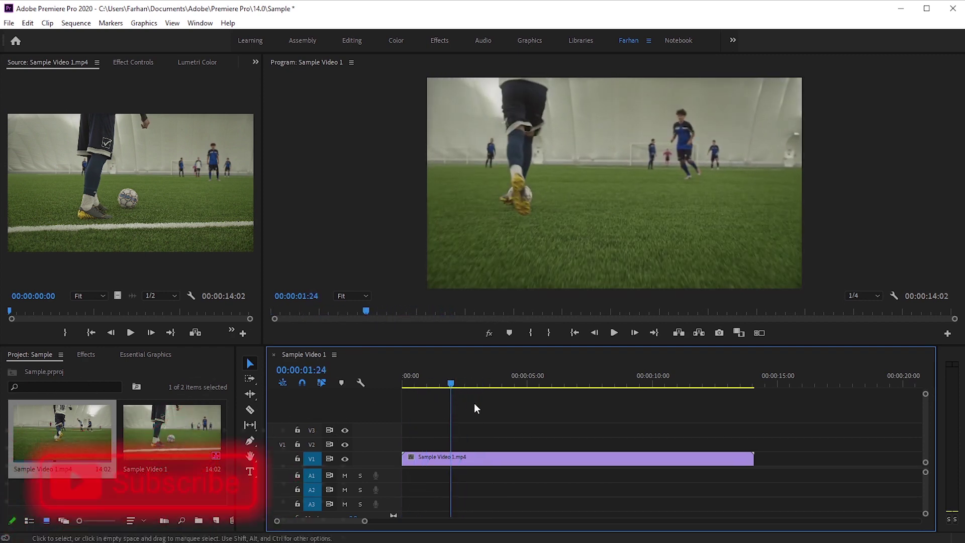
{"action": "right_click", "coordinate": [473, 458]}
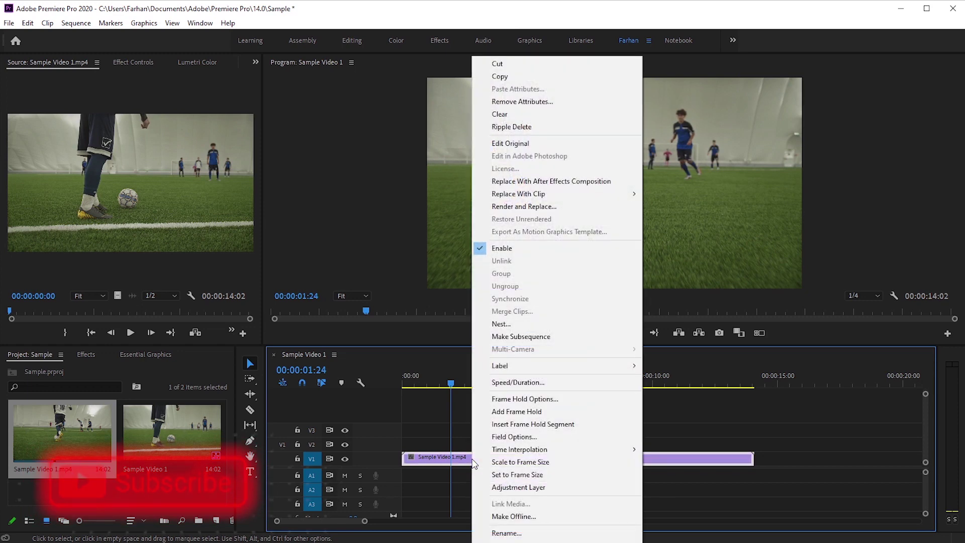
{"action": "left_click", "coordinate": [494, 382]}
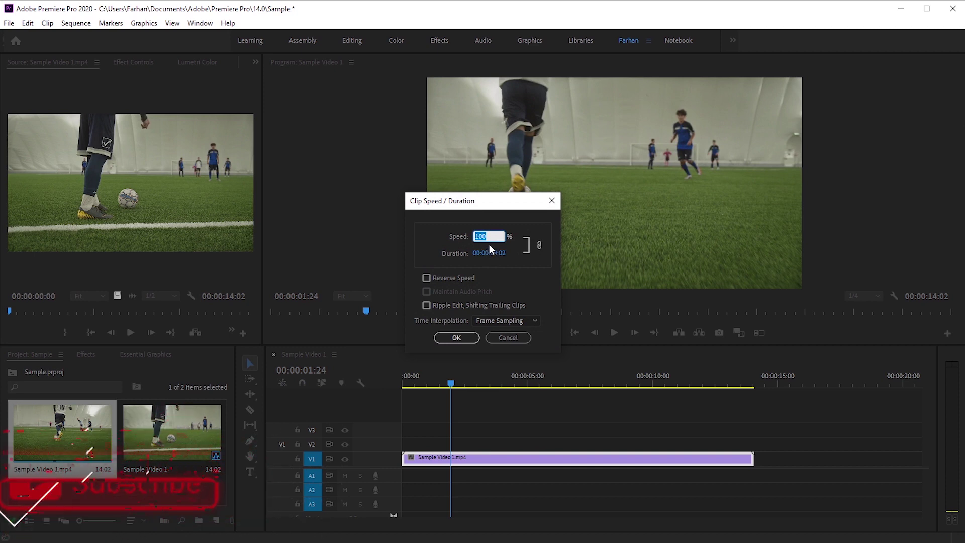
{"action": "type", "text": "300"}
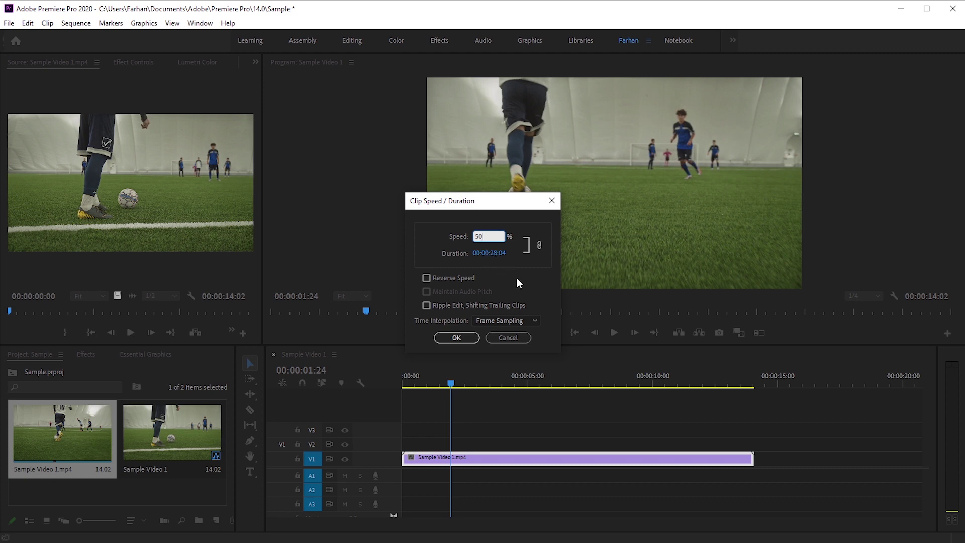
{"action": "left_click", "coordinate": [512, 338]}
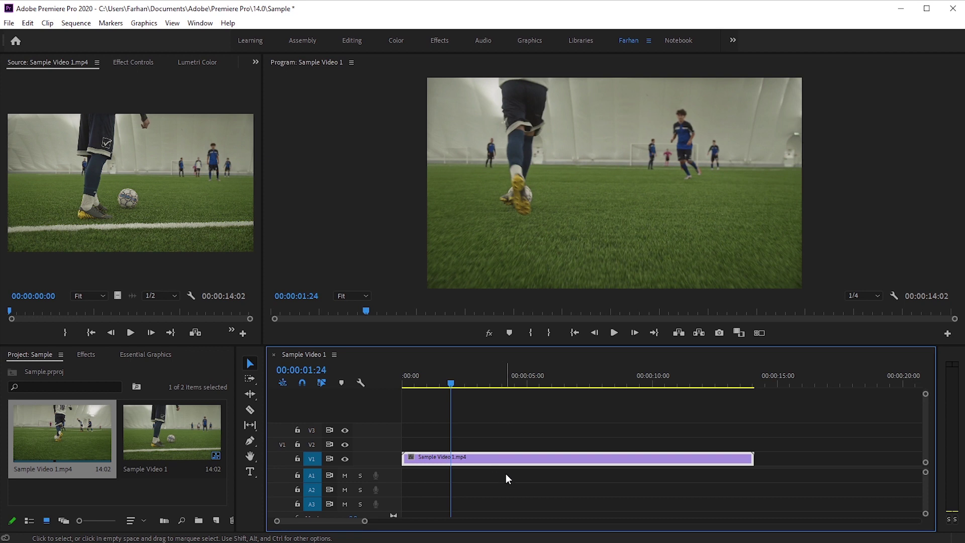
- Expand the V1 track and make it taller so the soccer clip's thumbnail shows
{"action": "scroll", "coordinate": [506, 473], "scroll_direction": "up", "scroll_amount": 4}
{"action": "scroll", "coordinate": [507, 474], "scroll_direction": "down", "scroll_amount": 2}
{"action": "scroll", "coordinate": [508, 475], "scroll_direction": "down", "scroll_amount": 1}
{"action": "double_click", "coordinate": [384, 458]}
{"action": "scroll", "coordinate": [384, 457], "scroll_direction": "up", "scroll_amount": 2}
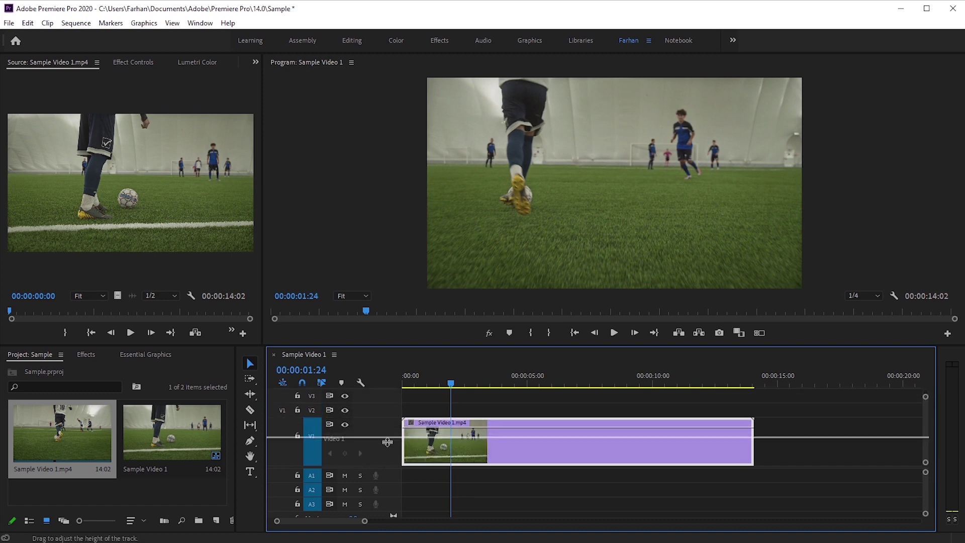
{"action": "left_click_drag", "start_coordinate": [386, 418], "coordinate": [389, 415]}
- Pull the soccer clip's opacity line down slightly to 79.72
{"action": "scroll", "coordinate": [388, 416], "scroll_direction": "up", "scroll_amount": 3}
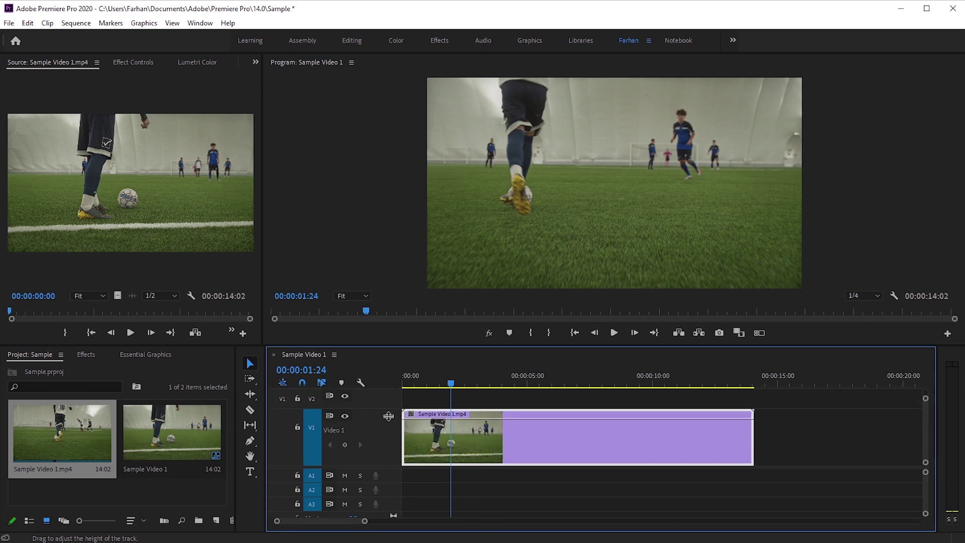
{"action": "key", "text": "Left"}
{"action": "key", "text": "Left"}
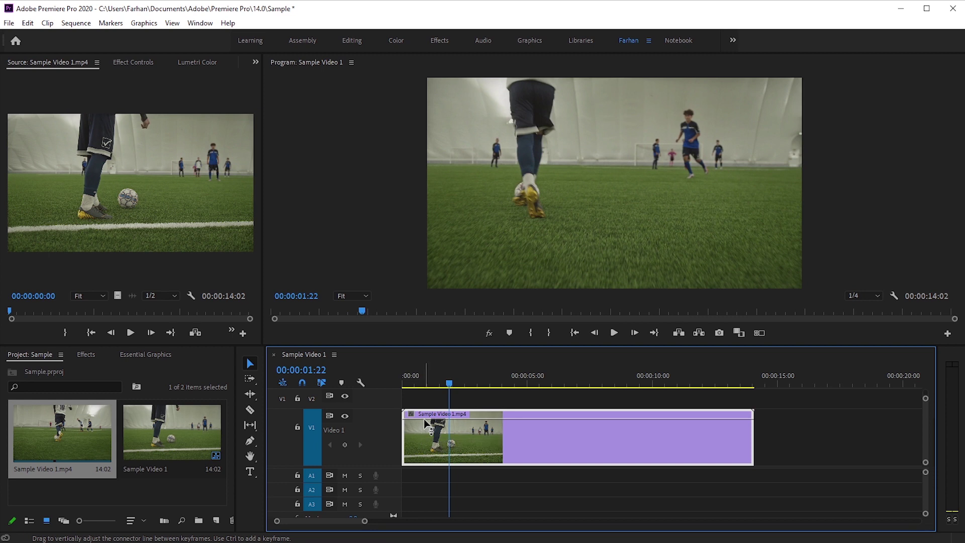
{"action": "mouse_move", "coordinate": [424, 418]}
{"action": "left_mouse_down"}
{"action": "mouse_move", "coordinate": [423, 436]}
{"action": "mouse_move", "coordinate": [423, 420]}
{"action": "left_mouse_up"}
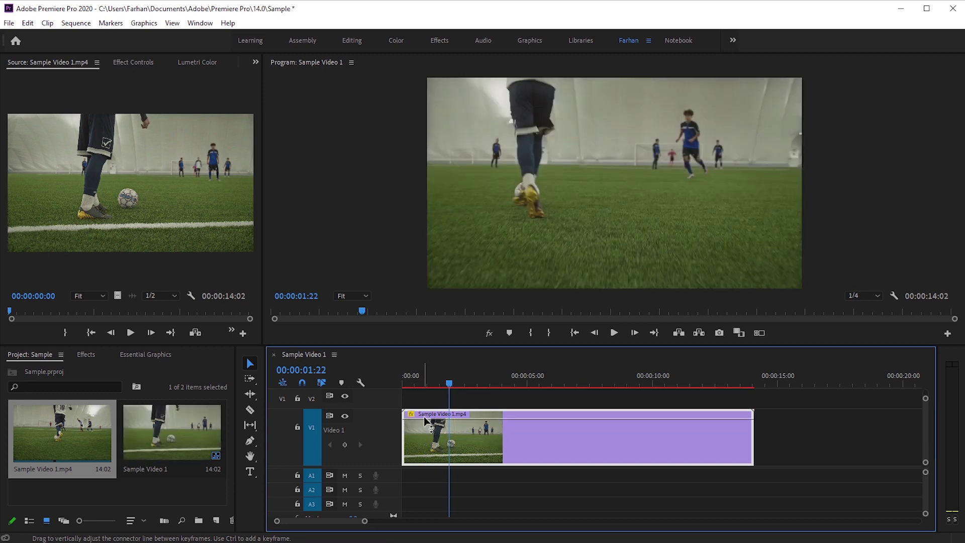
- Show the clip's Time Remapping > Speed line and lower it, stretching the clip to 00:00:22:09
{"action": "right_click", "coordinate": [423, 435]}
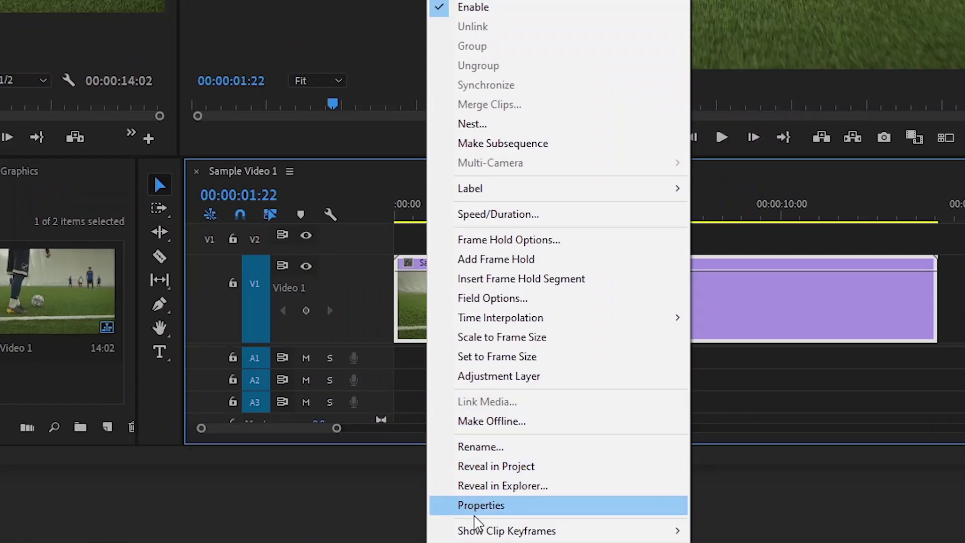
{"action": "mouse_move", "coordinate": [459, 542]}
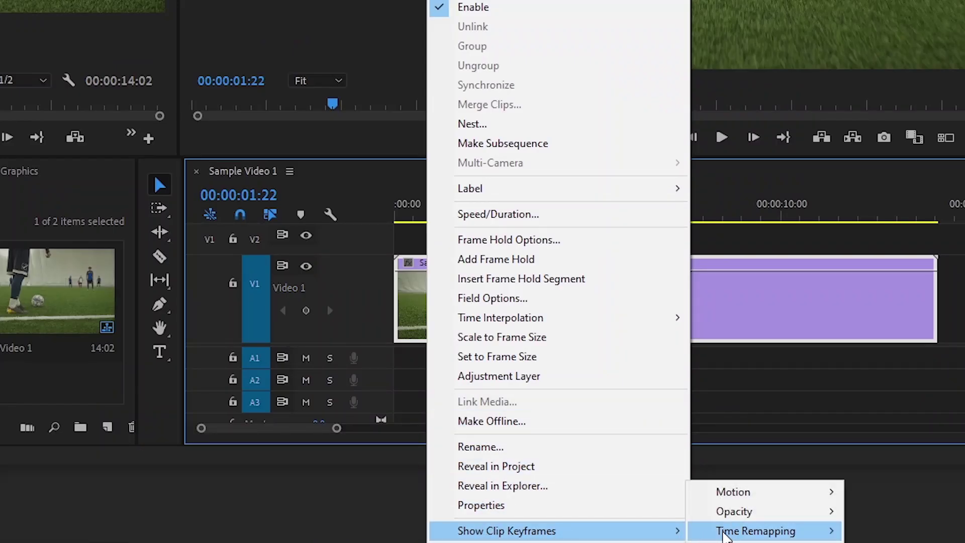
{"action": "mouse_move", "coordinate": [741, 534]}
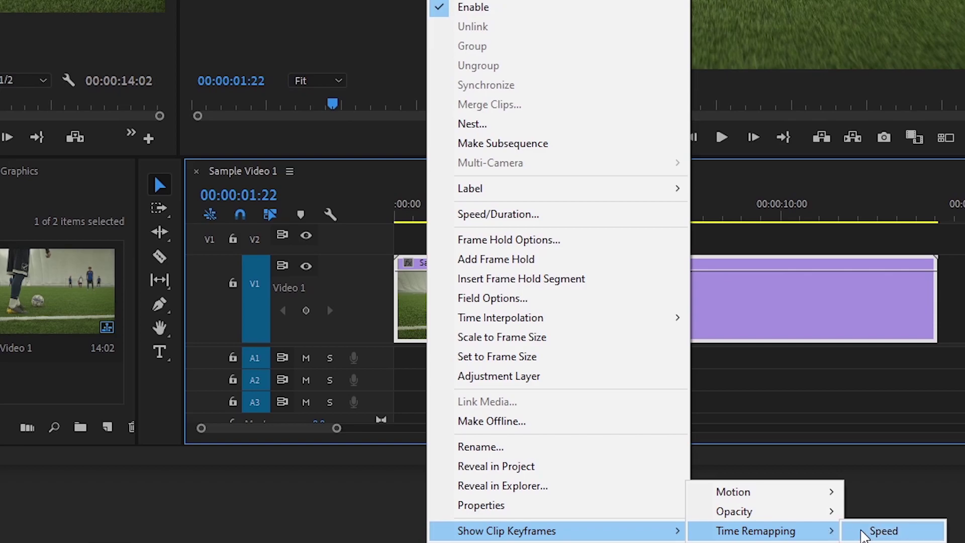
{"action": "left_click", "coordinate": [862, 531]}
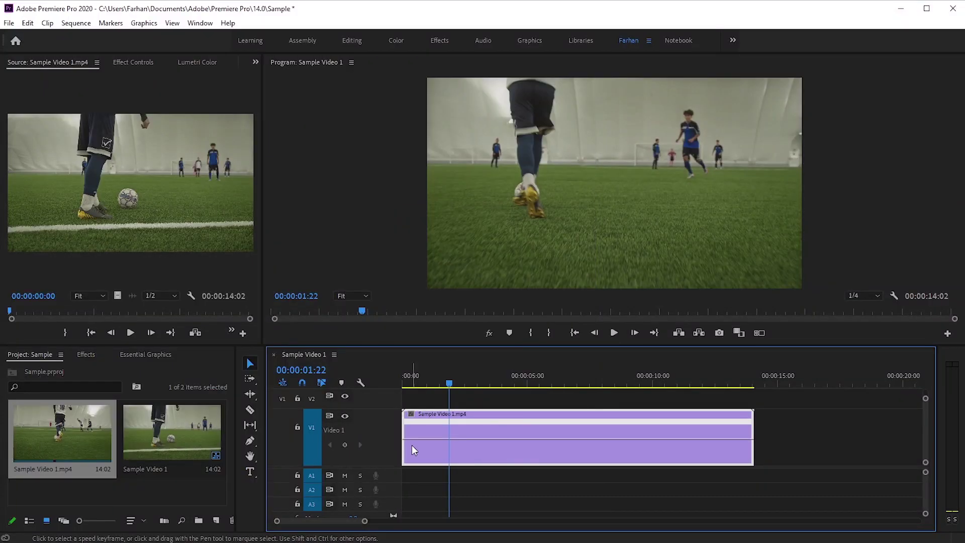
{"action": "left_click_drag", "start_coordinate": [412, 445], "coordinate": [418, 437]}
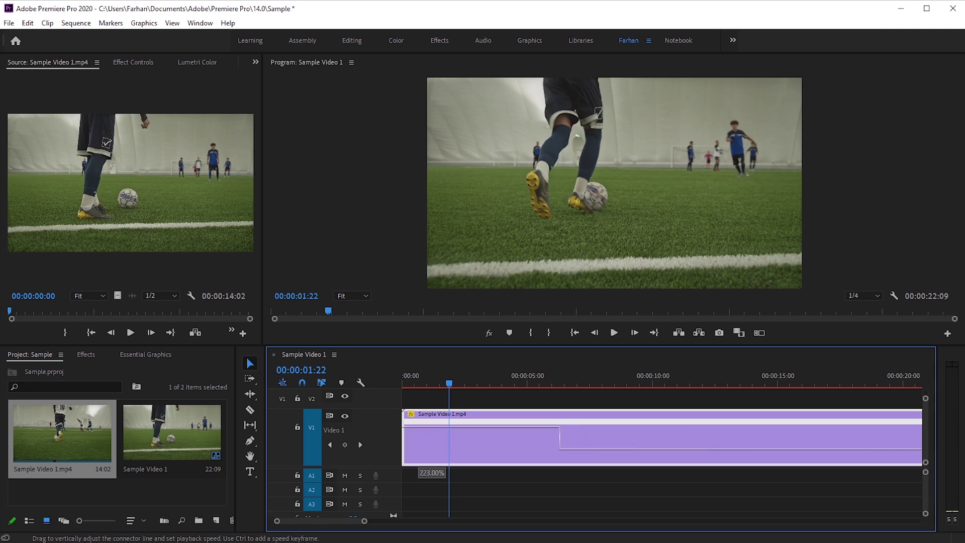
- Reset speed to 100%, add a keyframe at 00:00:03:01, and speed the opening to 147%
{"action": "key", "text": "ctrl+z"}
{"action": "key", "text": "ctrl+z"}
{"action": "key", "text": "ctrl+z"}
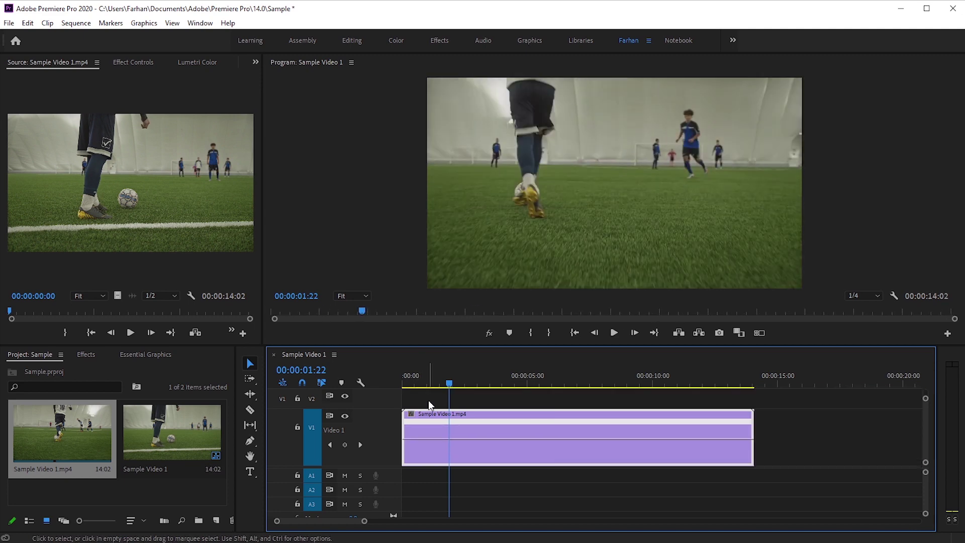
{"action": "left_click_drag", "start_coordinate": [430, 385], "coordinate": [602, 407]}
{"action": "key", "text": "equal"}
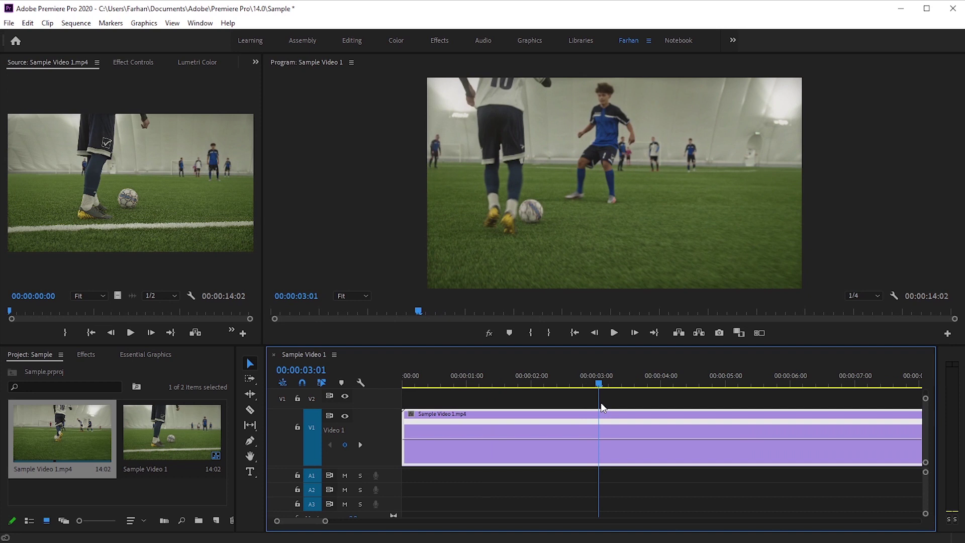
{"action": "left_click", "coordinate": [599, 440], "text": "ctrl"}
{"action": "key", "text": "Left"}
{"action": "key", "text": "Left"}
{"action": "key", "text": "Left"}
{"action": "key", "text": "Left"}
{"action": "key", "text": "Left"}
{"action": "key", "text": "Left"}
{"action": "key", "text": "Left"}
{"action": "key", "text": "Left"}
{"action": "key", "text": "Left"}
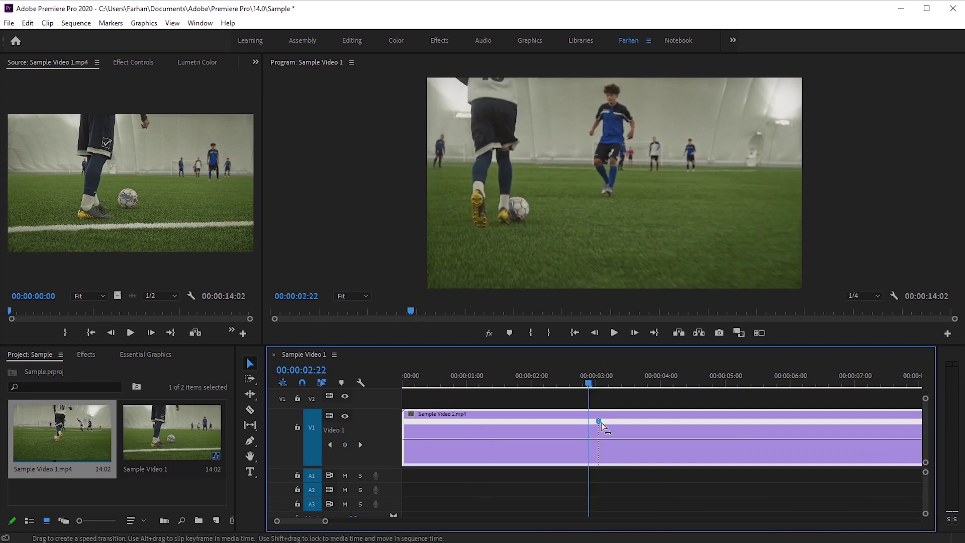
{"action": "left_click_drag", "start_coordinate": [550, 385], "coordinate": [518, 384]}
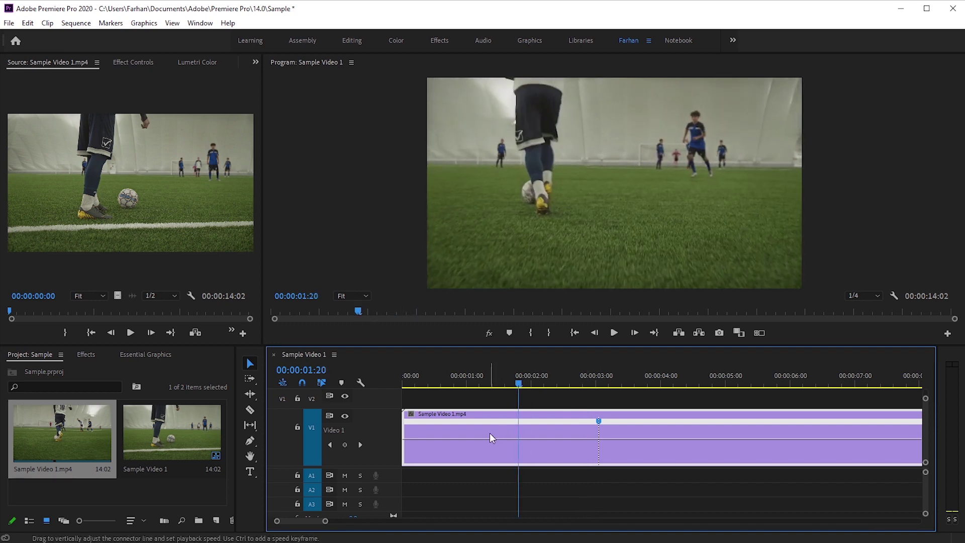
{"action": "left_click_drag", "start_coordinate": [488, 439], "coordinate": [488, 434]}
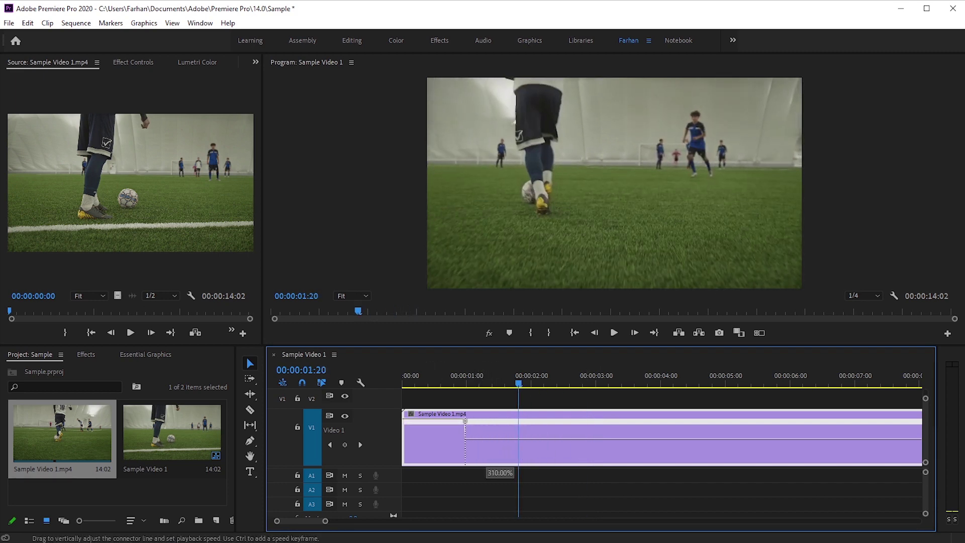
{"action": "mouse_move", "coordinate": [518, 399]}
{"action": "left_mouse_down"}
{"action": "mouse_move", "coordinate": [491, 399]}
{"action": "mouse_move", "coordinate": [516, 402]}
{"action": "left_mouse_up"}
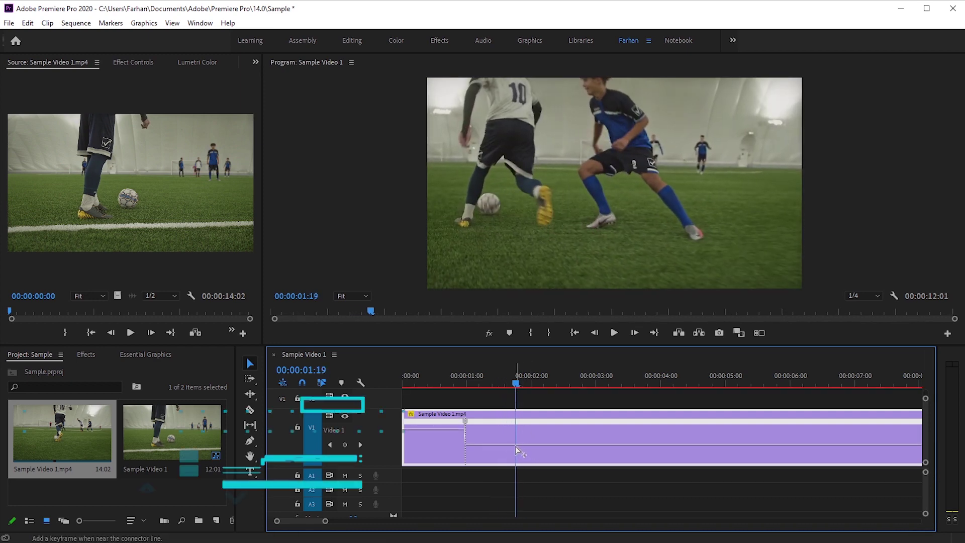
- Add another speed keyframe, adjust the section's speed, and spread it into a gradual ramp
{"action": "left_click", "coordinate": [514, 445], "text": "ctrl"}
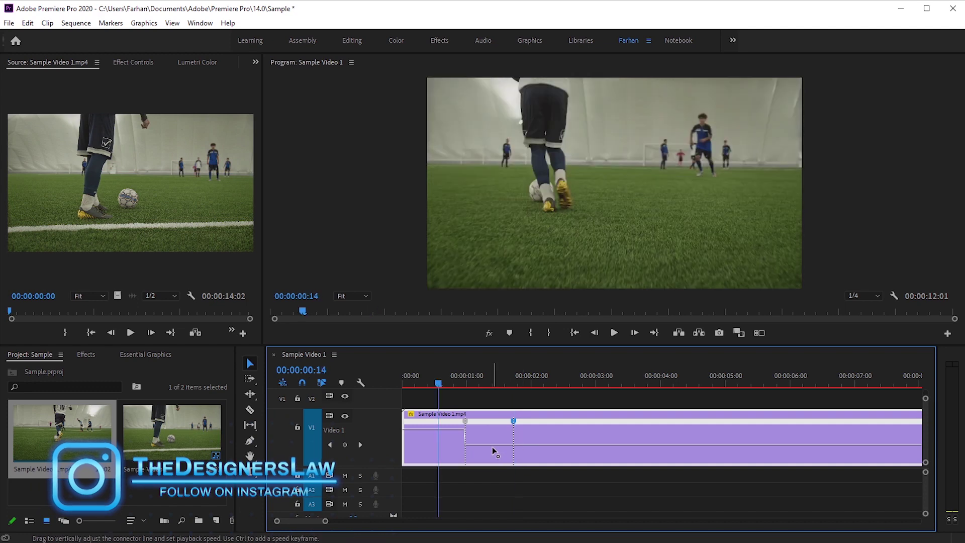
{"action": "left_click_drag", "start_coordinate": [493, 446], "coordinate": [493, 448]}
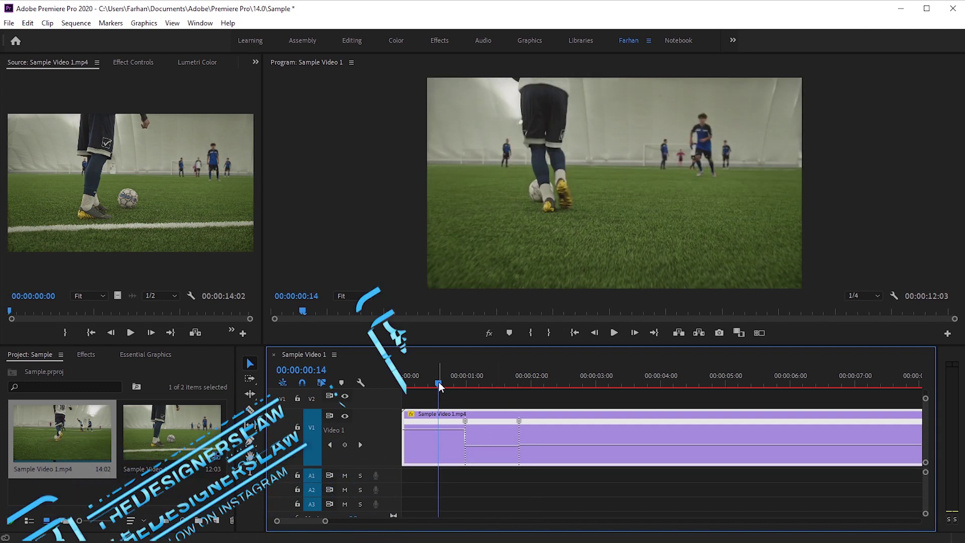
{"action": "left_click_drag", "start_coordinate": [439, 384], "coordinate": [463, 391]}
{"action": "key", "text": "="}
{"action": "key", "text": "="}
{"action": "left_click_drag", "start_coordinate": [488, 427], "coordinate": [468, 432]}
- Add keyframes at 00:00:05:08 and 00:00:05:20, speed that section to 123%, and ramp it
{"action": "key", "text": "minus"}
{"action": "left_click_drag", "start_coordinate": [427, 383], "coordinate": [747, 403]}
{"action": "left_click", "coordinate": [745, 445], "text": "ctrl"}
{"action": "key", "text": "minus"}
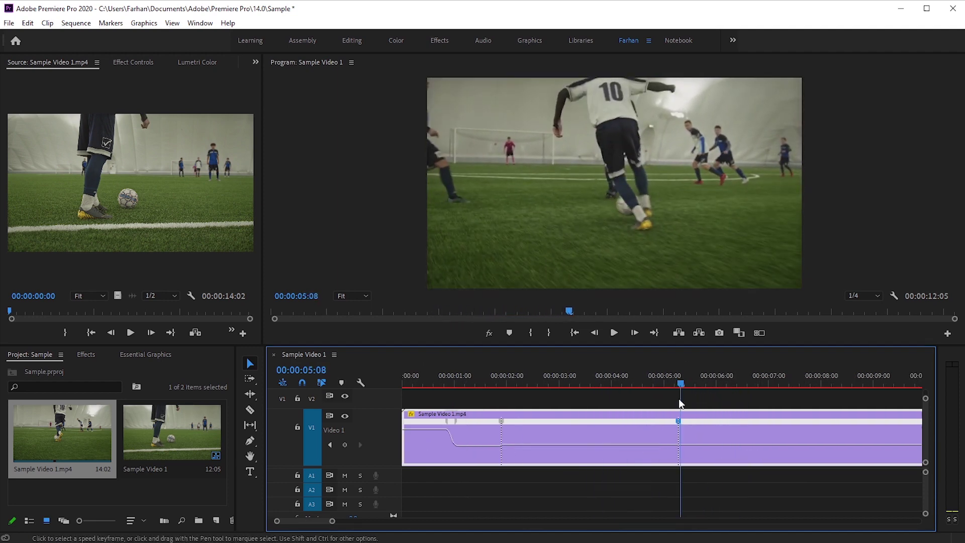
{"action": "left_click_drag", "start_coordinate": [683, 382], "coordinate": [725, 388]}
{"action": "left_click", "coordinate": [725, 446], "text": "ctrl"}
{"action": "mouse_move", "coordinate": [565, 445]}
{"action": "left_mouse_down"}
{"action": "mouse_move", "coordinate": [566, 428]}
{"action": "mouse_move", "coordinate": [526, 425]}
{"action": "mouse_move", "coordinate": [558, 427]}
{"action": "left_mouse_up"}
{"action": "scroll", "coordinate": [495, 425], "scroll_direction": "up", "scroll_amount": 3}
{"action": "mouse_move", "coordinate": [700, 435]}
{"action": "left_mouse_down"}
{"action": "mouse_move", "coordinate": [717, 436]}
{"action": "mouse_move", "coordinate": [700, 438]}
{"action": "left_mouse_up"}
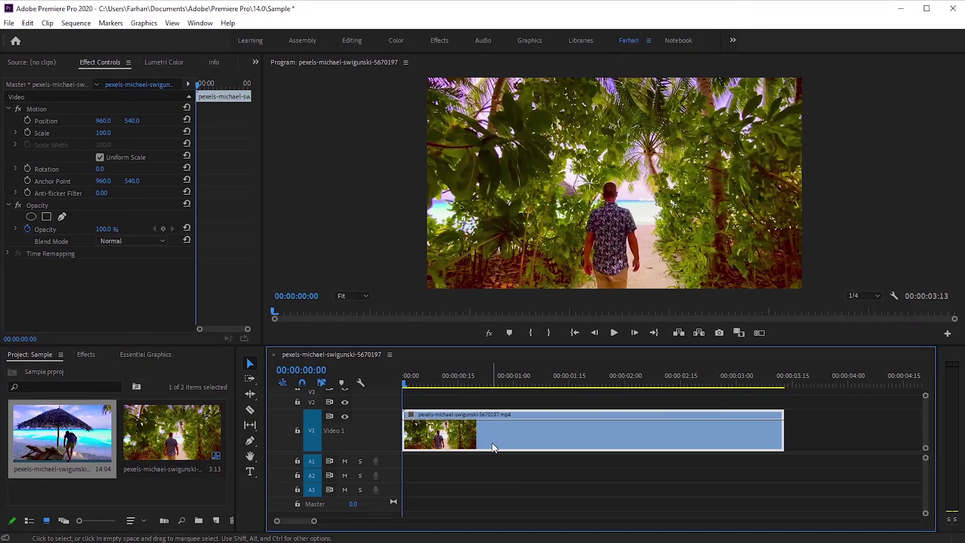
- Set the jungle-path clip's speed to 40% and play back the slowed result
{"action": "left_click", "coordinate": [215, 63]}
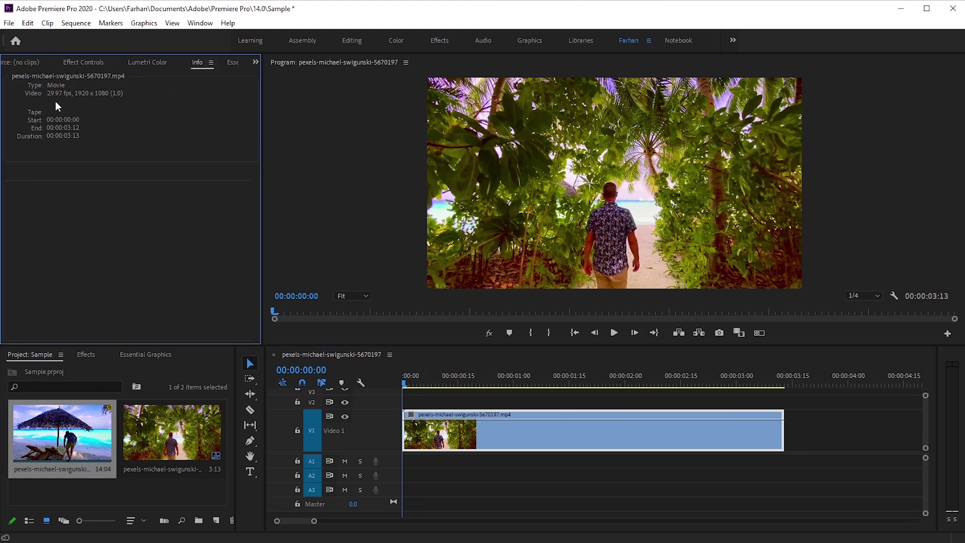
{"action": "right_click", "coordinate": [460, 431]}
{"action": "left_click", "coordinate": [464, 384]}
{"action": "type", "text": "40"}
{"action": "left_click", "coordinate": [451, 338]}
{"action": "key", "text": "space"}
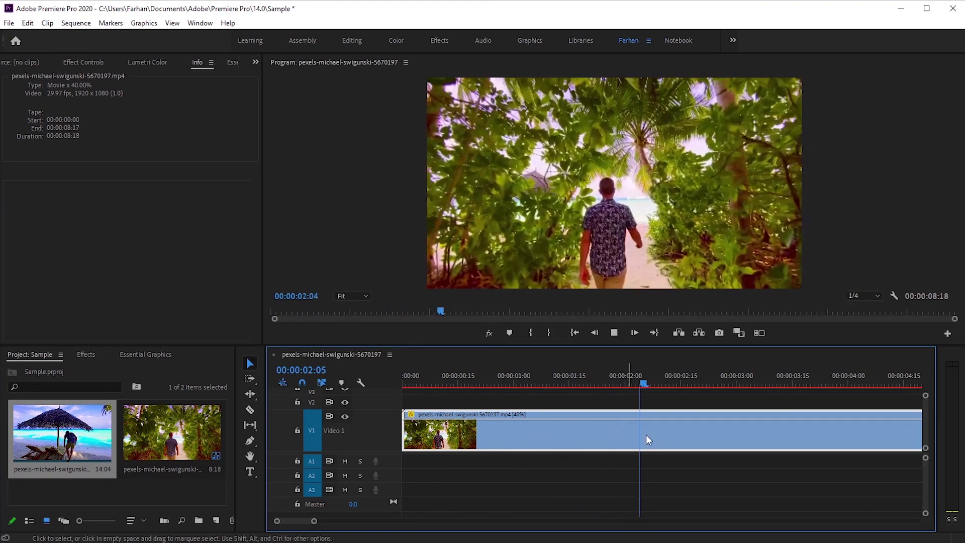
{"action": "key", "text": "space"}
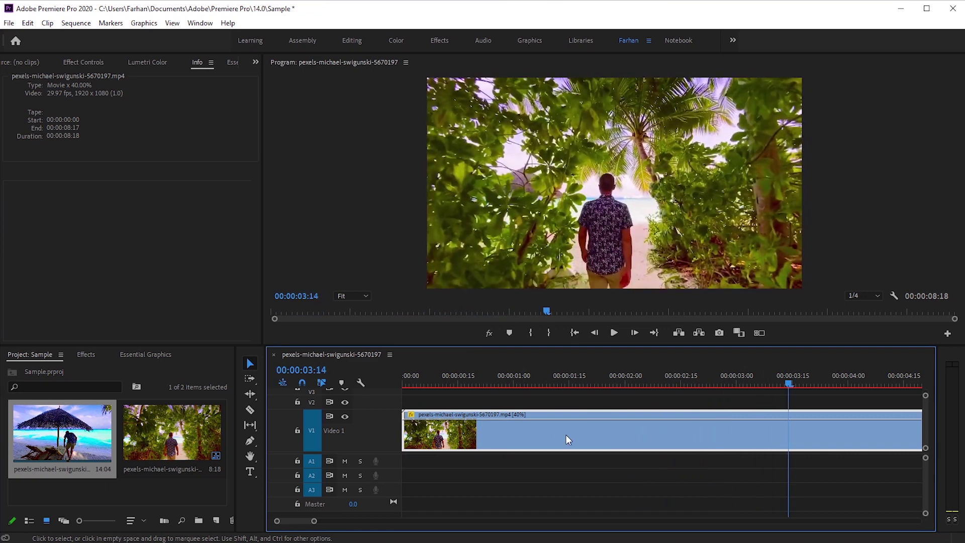
- Set the clip's time interpolation to Optical Flow
{"action": "right_click", "coordinate": [501, 438]}
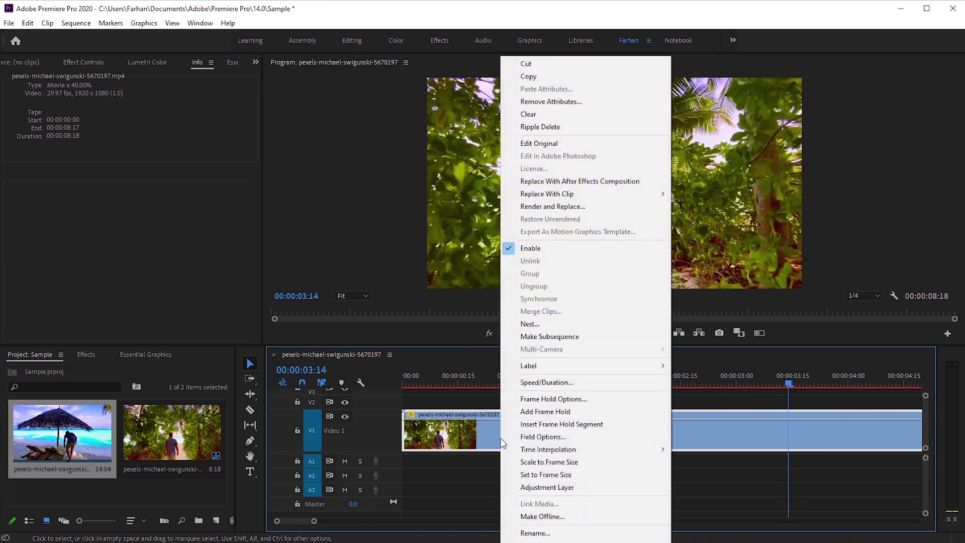
{"action": "left_click", "coordinate": [527, 383]}
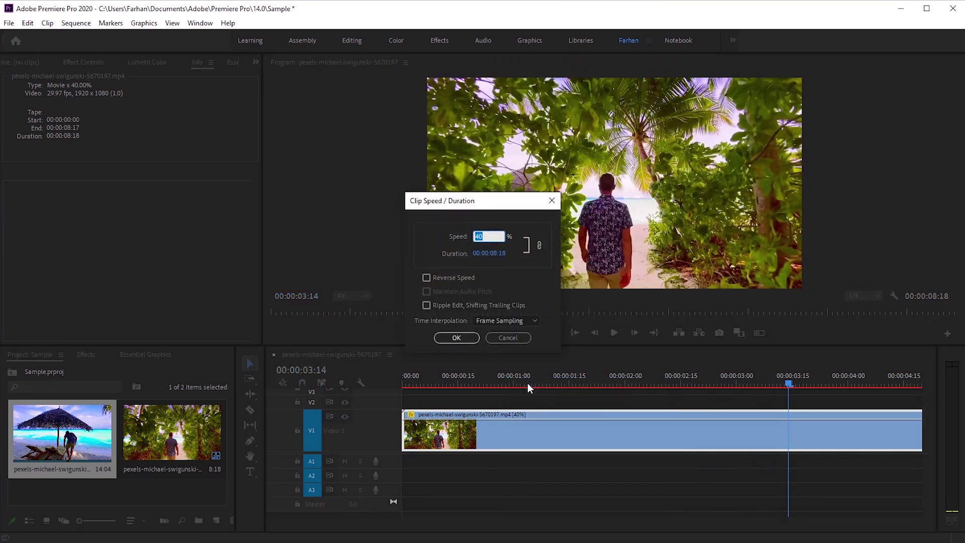
{"action": "left_click", "coordinate": [504, 320]}
{"action": "left_click", "coordinate": [428, 347]}
{"action": "left_click", "coordinate": [494, 339]}
{"action": "right_click", "coordinate": [441, 436]}
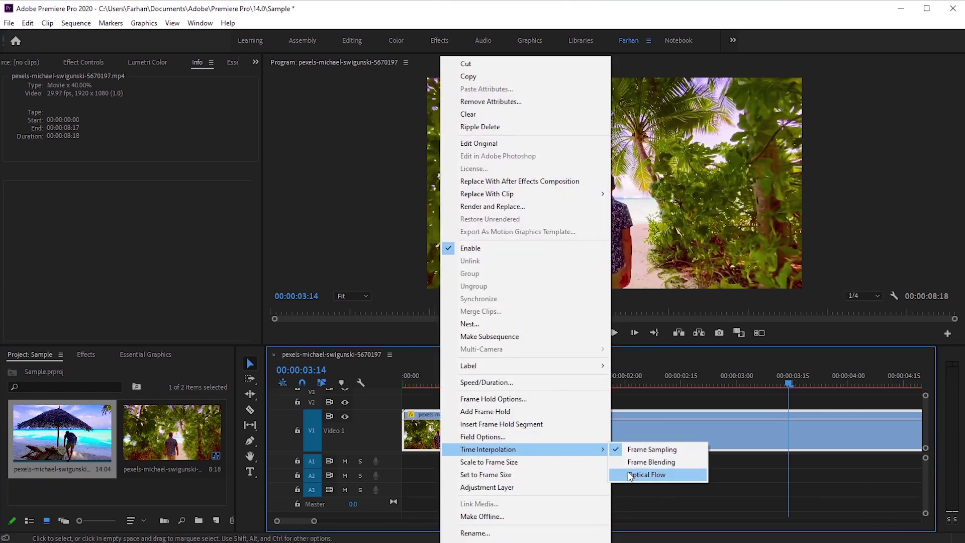
{"action": "left_click", "coordinate": [629, 475]}
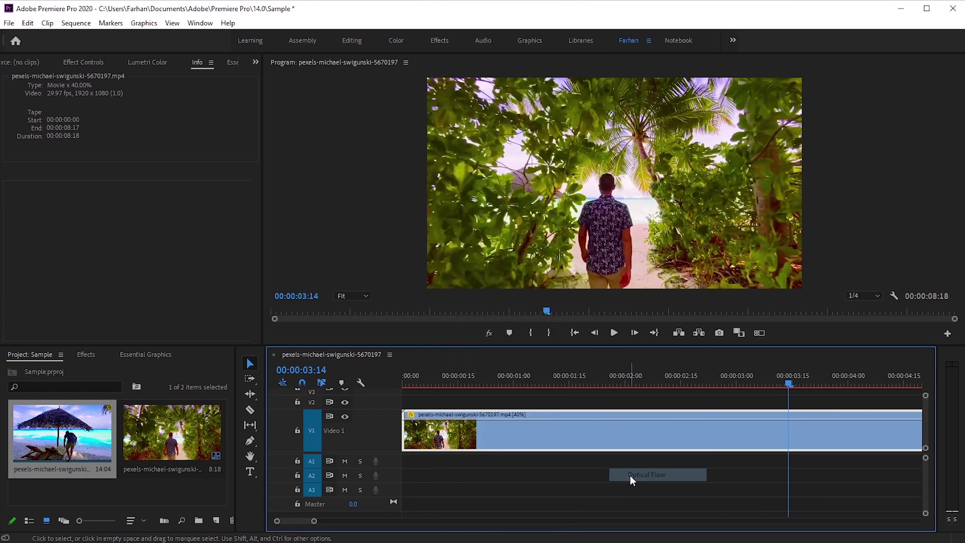
- Open the Sequence menu to view the sequence-level commands
{"action": "left_click", "coordinate": [77, 25]}
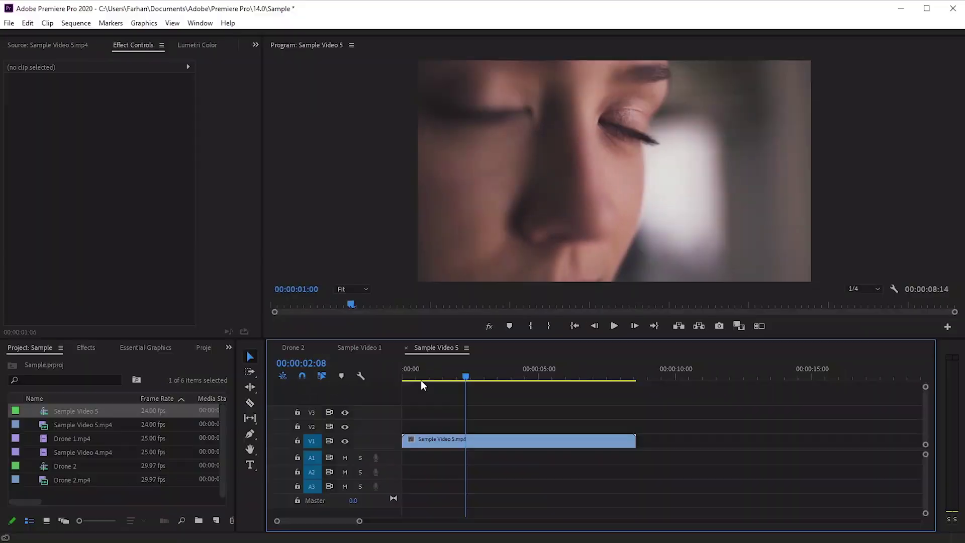
- Scrub the Sample Video 1 playhead back to the start of the sequence
{"action": "left_click_drag", "start_coordinate": [420, 380], "coordinate": [400, 380]}
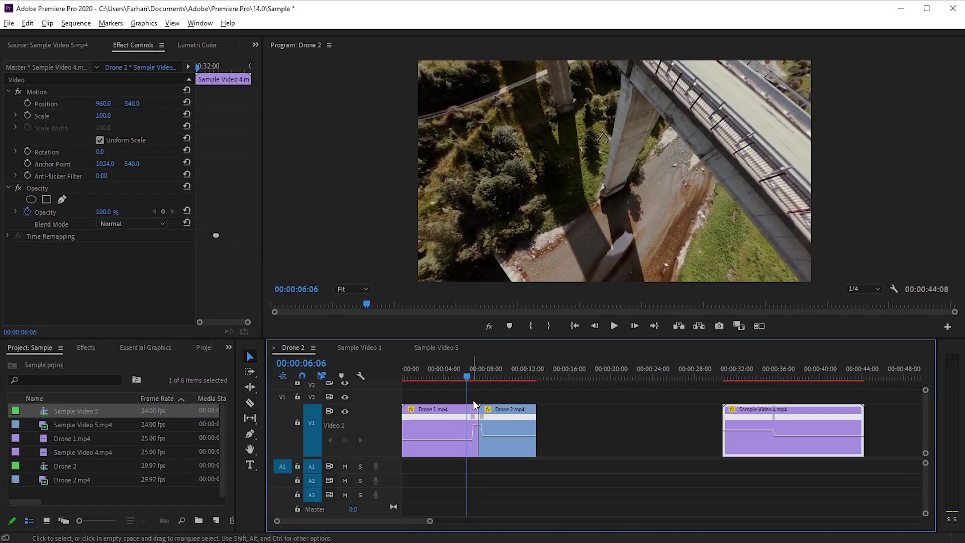
{"action": "scroll", "coordinate": [472, 400], "scroll_direction": "up", "scroll_amount": 3}
{"action": "left_click_drag", "start_coordinate": [454, 376], "coordinate": [436, 375]}
{"action": "key", "text": "space"}
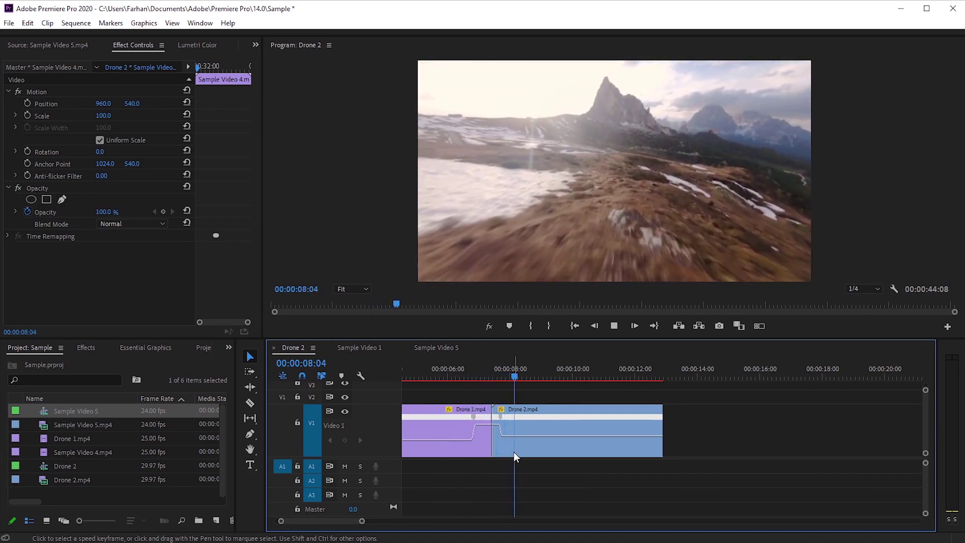
{"action": "key", "text": "space"}
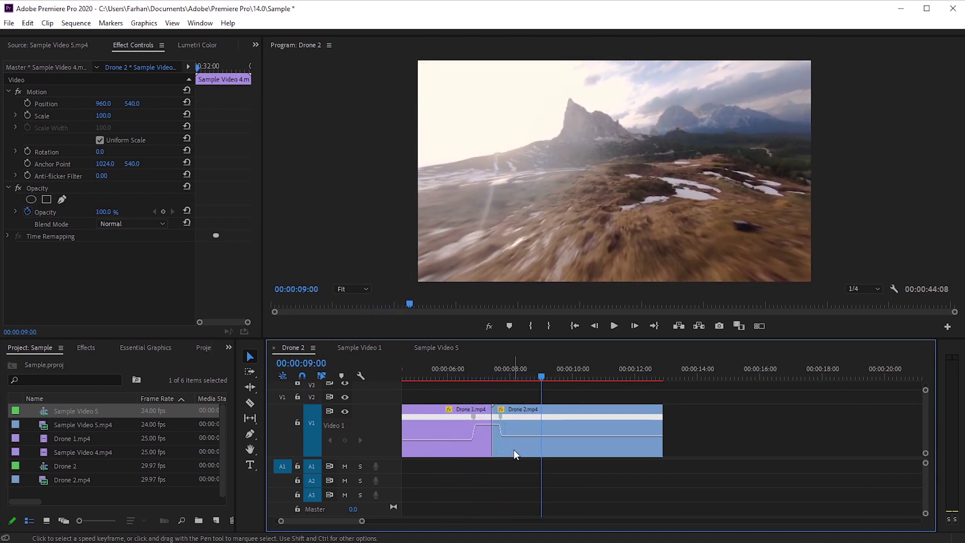
{"action": "left_click_drag", "start_coordinate": [535, 372], "coordinate": [454, 382]}
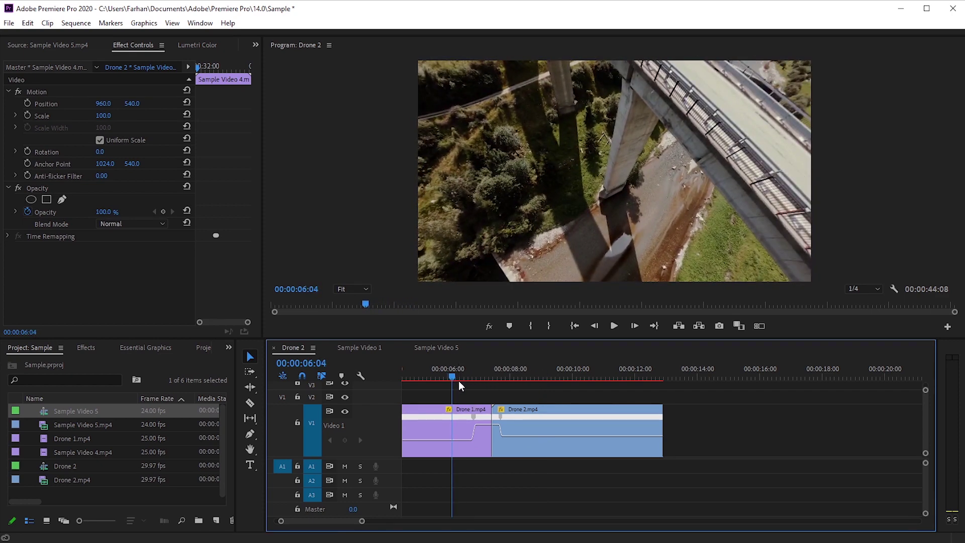